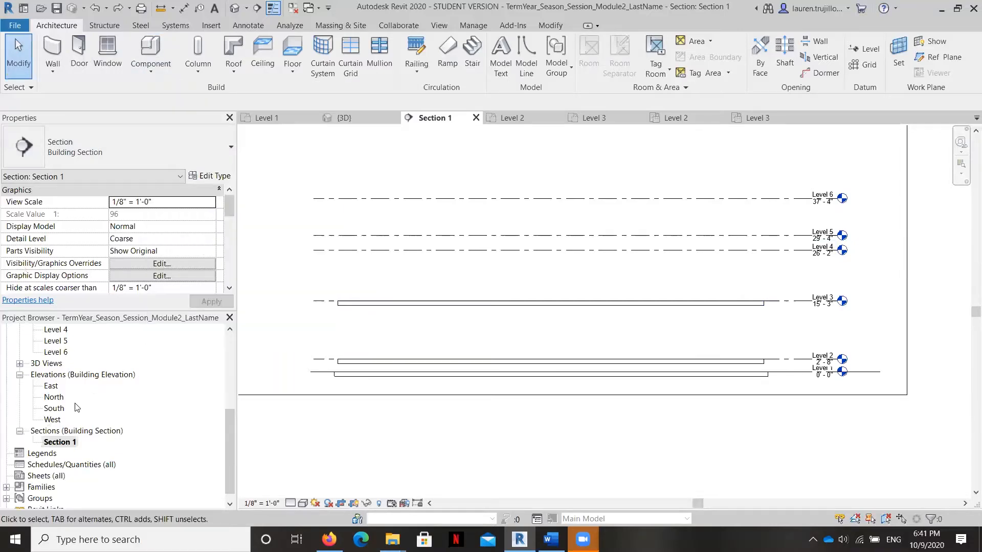
Open the Level 2 ceiling plan and check it against the Section 1 view.
{"action": "scroll", "coordinate": [77, 407], "scroll_direction": "up", "scroll_amount": 3}
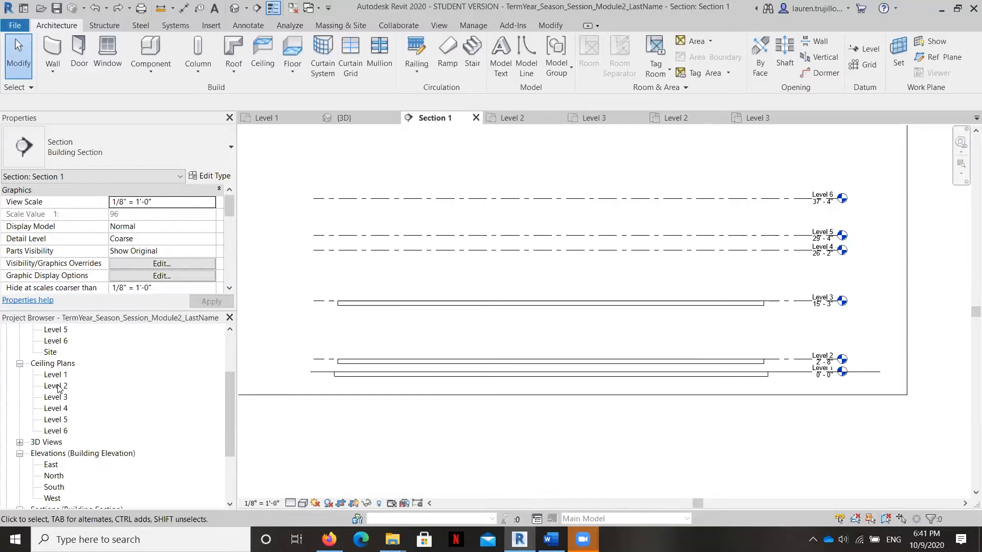
{"action": "double_click", "coordinate": [56, 386]}
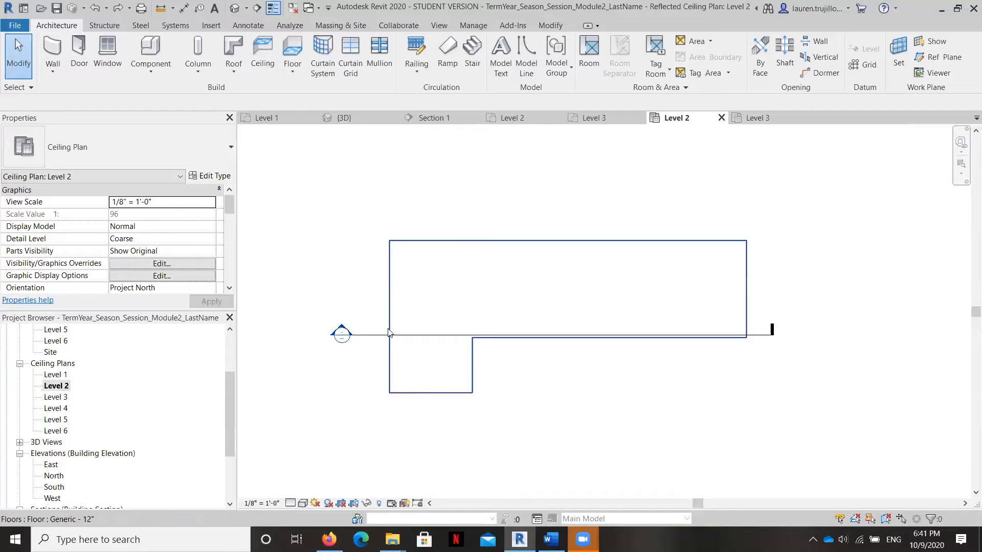
{"action": "scroll", "coordinate": [59, 483], "scroll_direction": "down", "scroll_amount": 2}
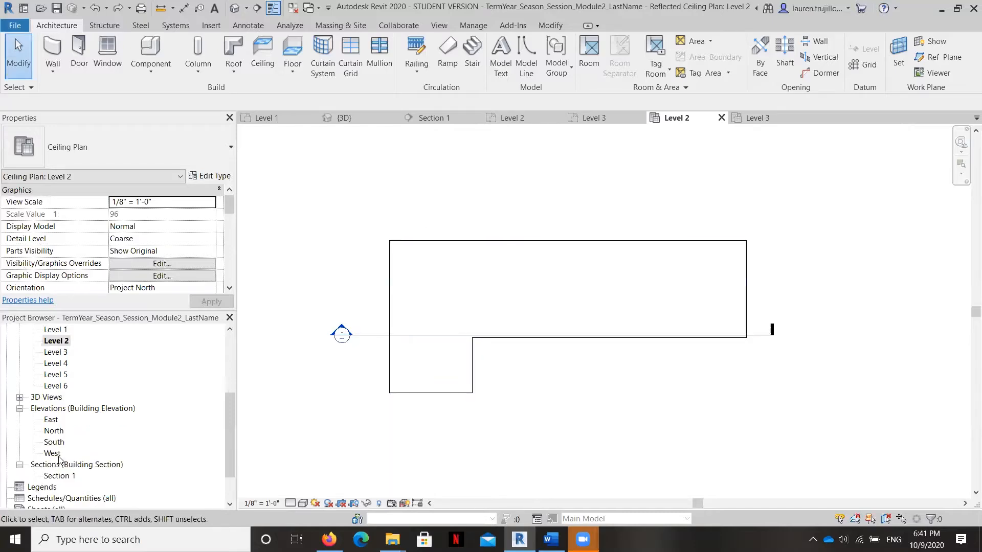
{"action": "double_click", "coordinate": [60, 476]}
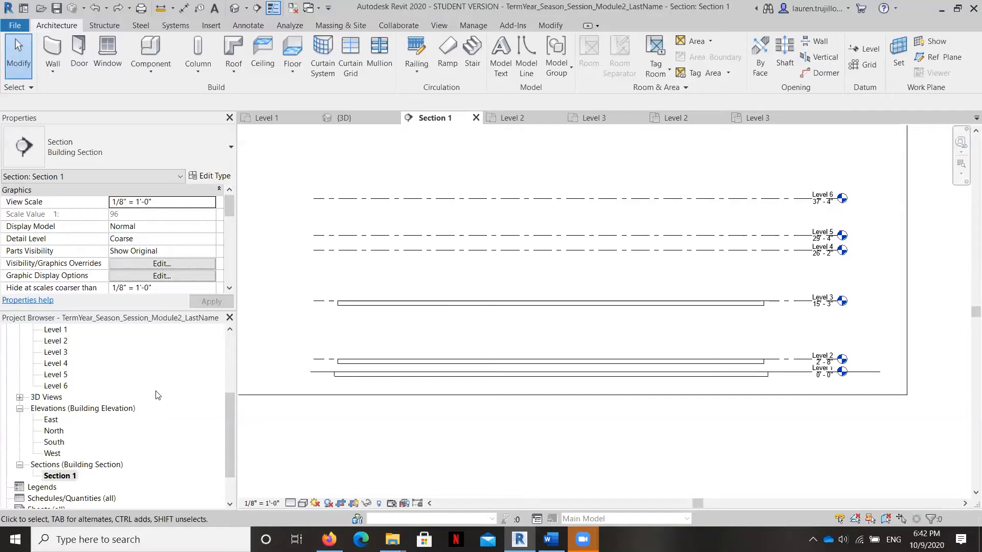
In the Level 2 ceiling plan, sketch a ceiling boundary by picking all six edges of the L-shaped floor.
{"action": "scroll", "coordinate": [107, 430], "scroll_direction": "up", "scroll_amount": 2}
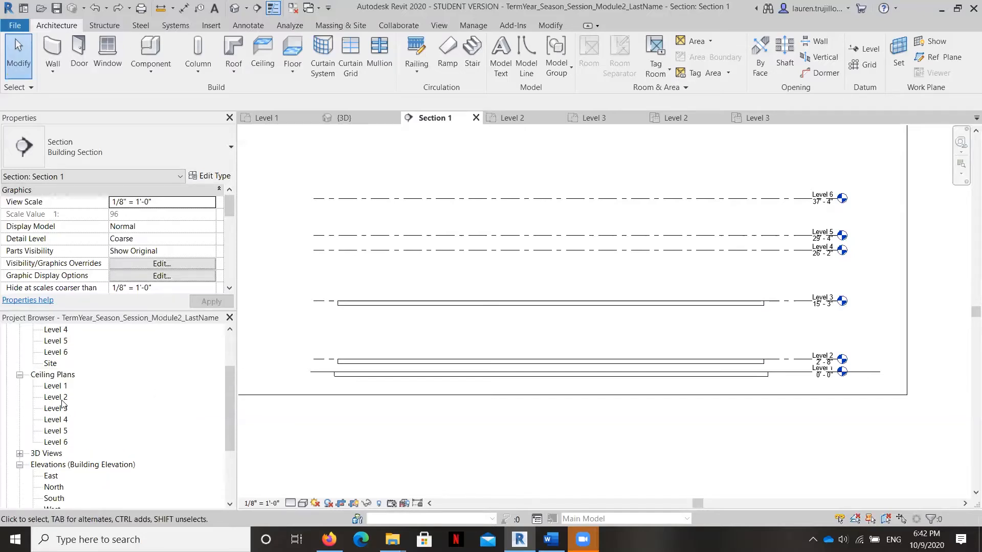
{"action": "double_click", "coordinate": [57, 398]}
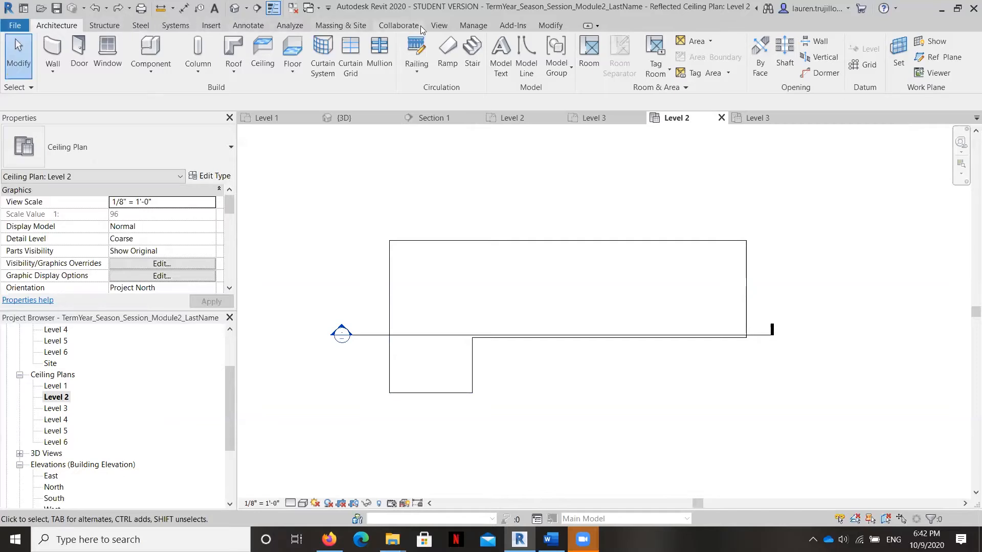
{"action": "left_click", "coordinate": [262, 48]}
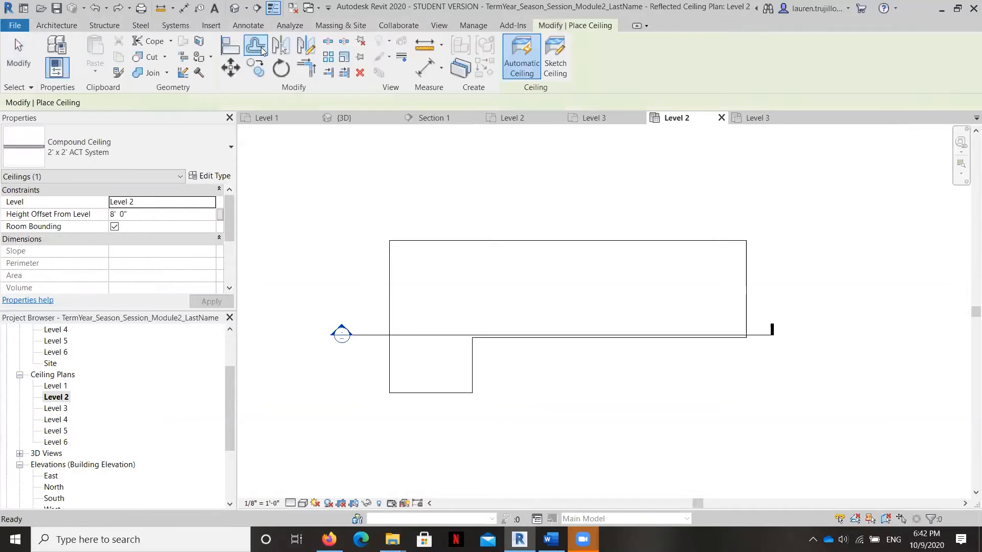
{"action": "left_click", "coordinate": [554, 49]}
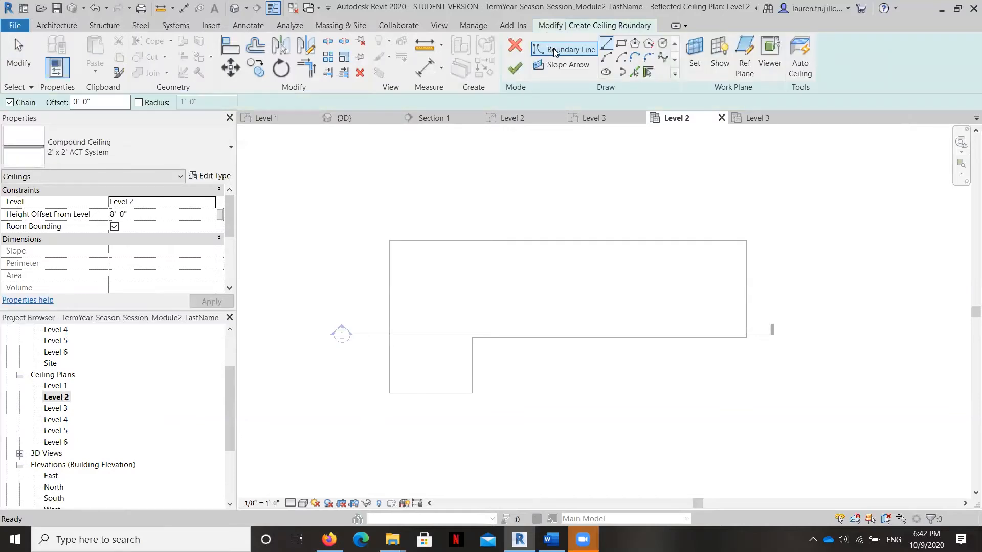
{"action": "left_click", "coordinate": [634, 72]}
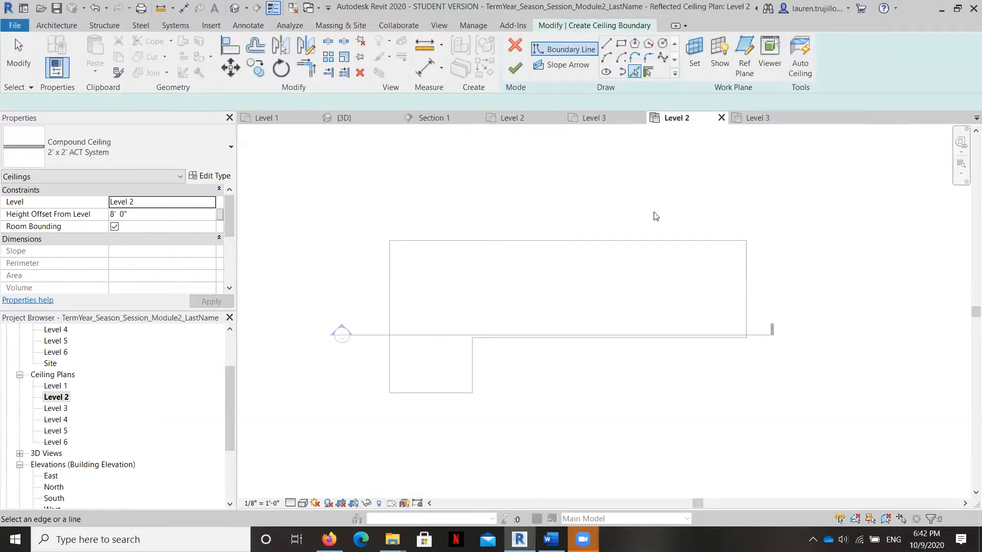
{"action": "left_click", "coordinate": [681, 241]}
{"action": "left_click", "coordinate": [746, 289]}
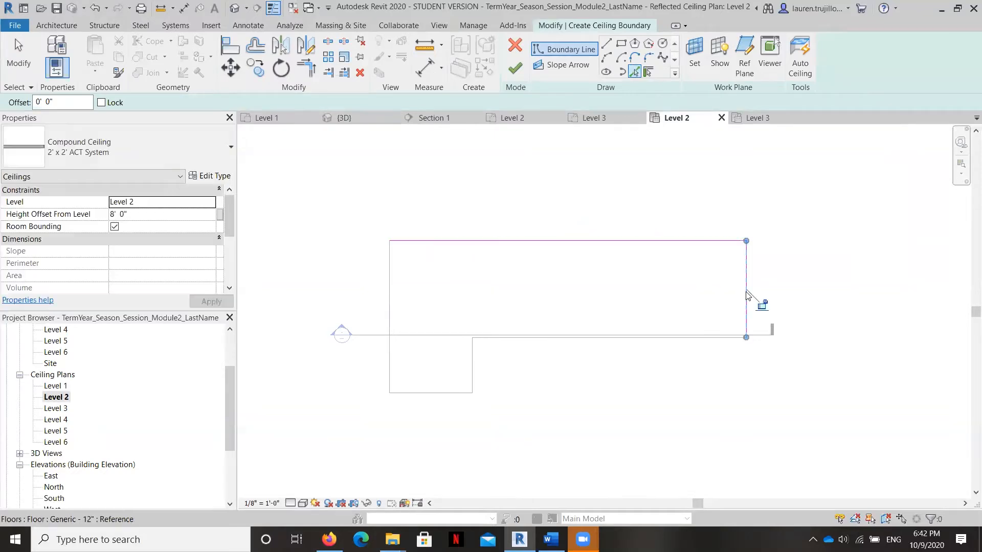
{"action": "left_click", "coordinate": [696, 338]}
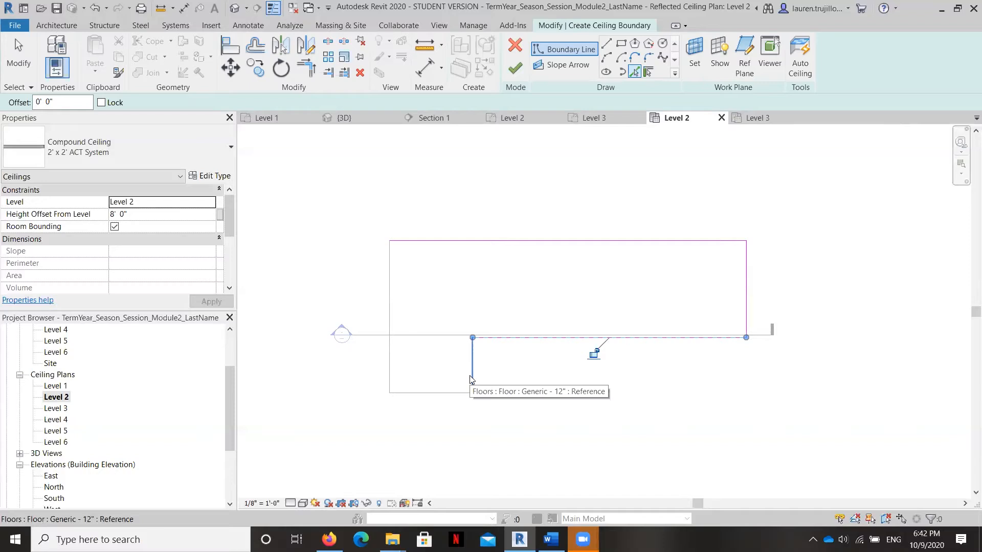
{"action": "left_click", "coordinate": [471, 378]}
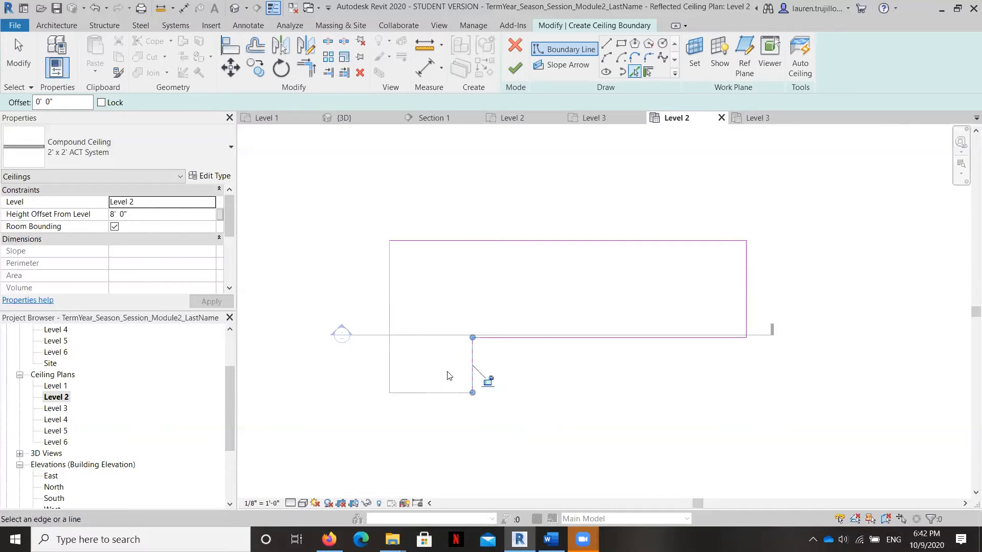
{"action": "left_click", "coordinate": [432, 393]}
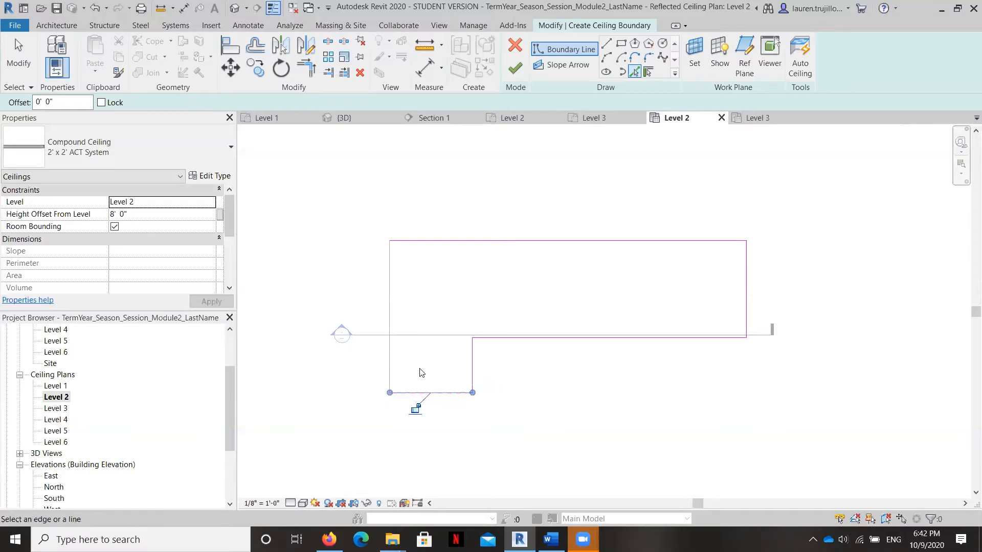
{"action": "left_click", "coordinate": [392, 366]}
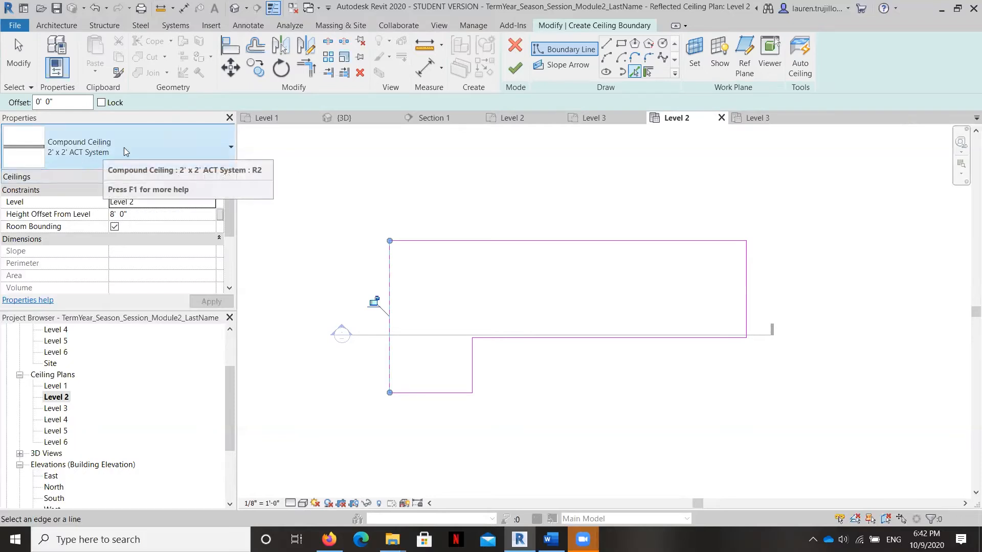
Keep the 2' x 2' ACT System compound ceiling type and finish the ceiling sketch.
{"action": "left_click", "coordinate": [166, 146]}
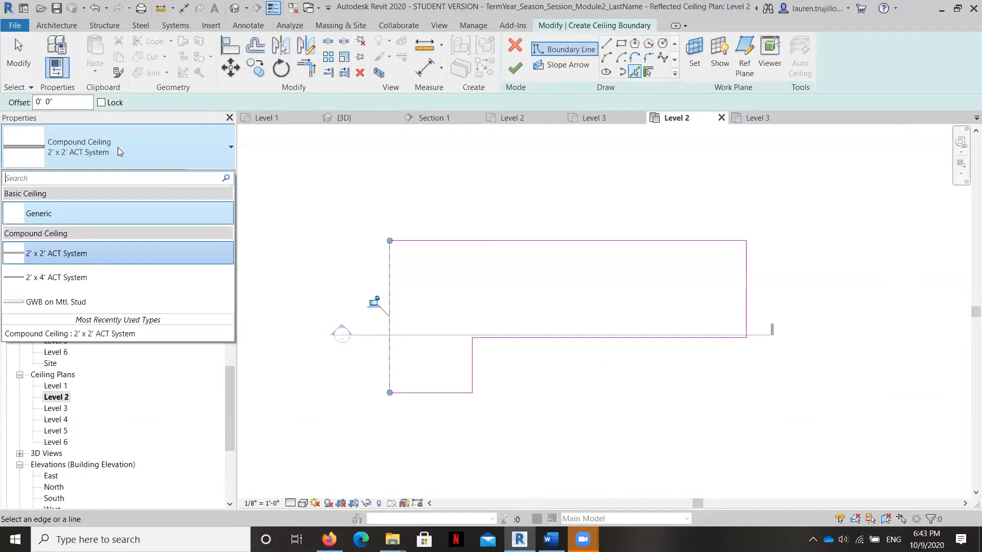
{"action": "left_click", "coordinate": [281, 181]}
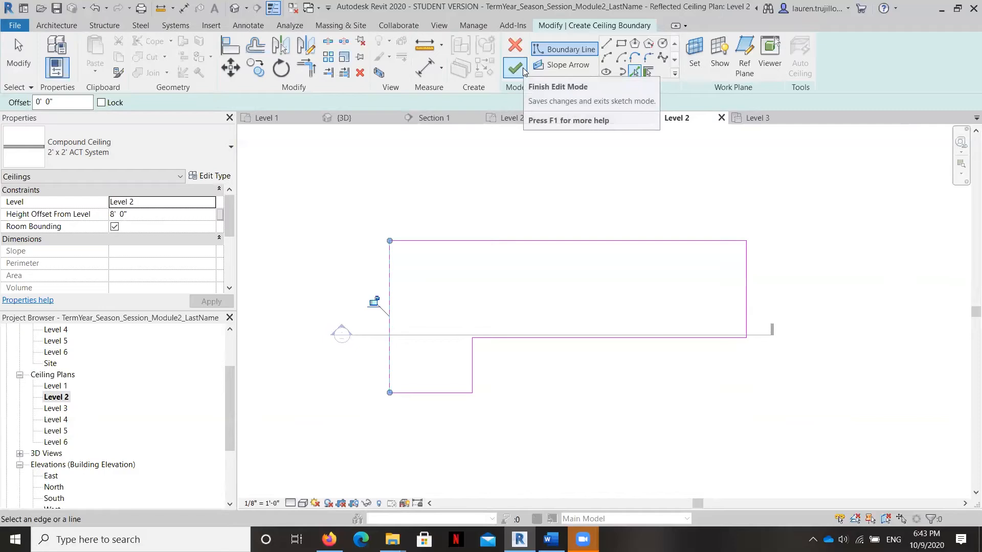
{"action": "left_click", "coordinate": [516, 68]}
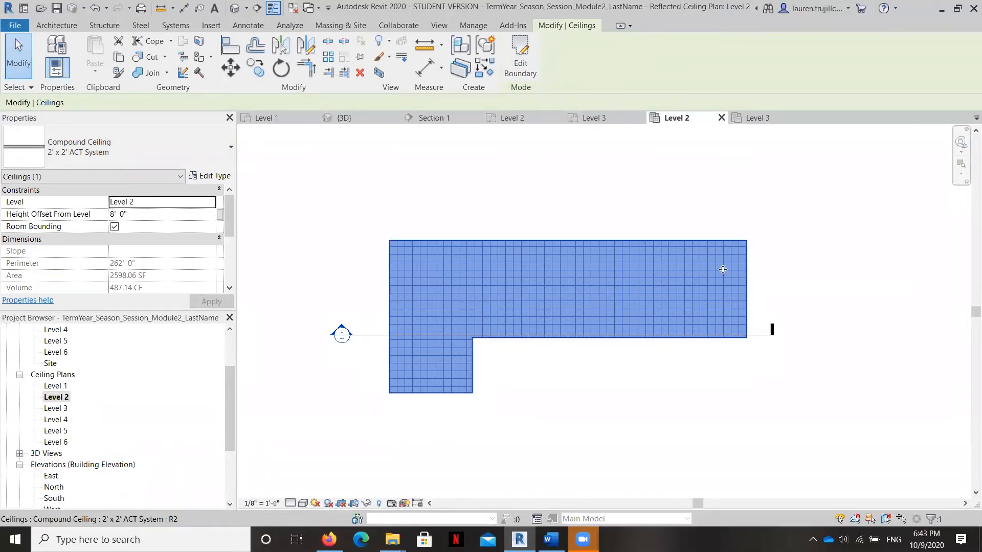
Open the Section 1 view to see the new ceiling and clear its selection.
{"action": "scroll", "coordinate": [93, 444], "scroll_direction": "down", "scroll_amount": 2}
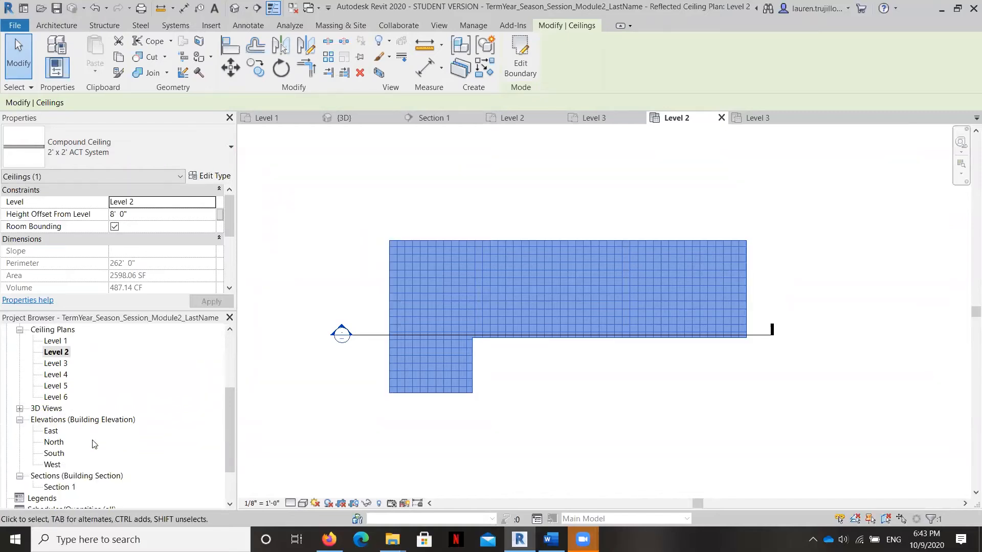
{"action": "double_click", "coordinate": [59, 465]}
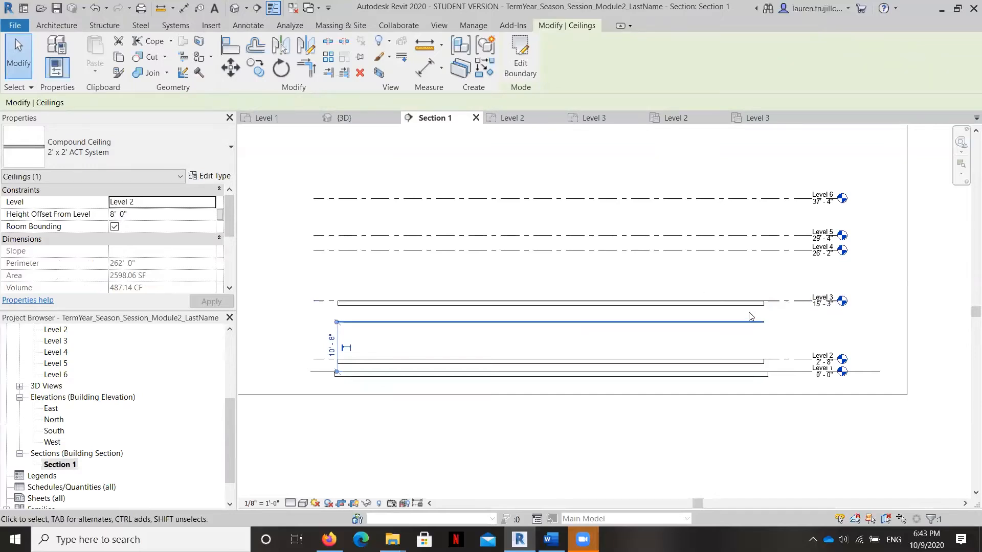
{"action": "key", "text": "Escape"}
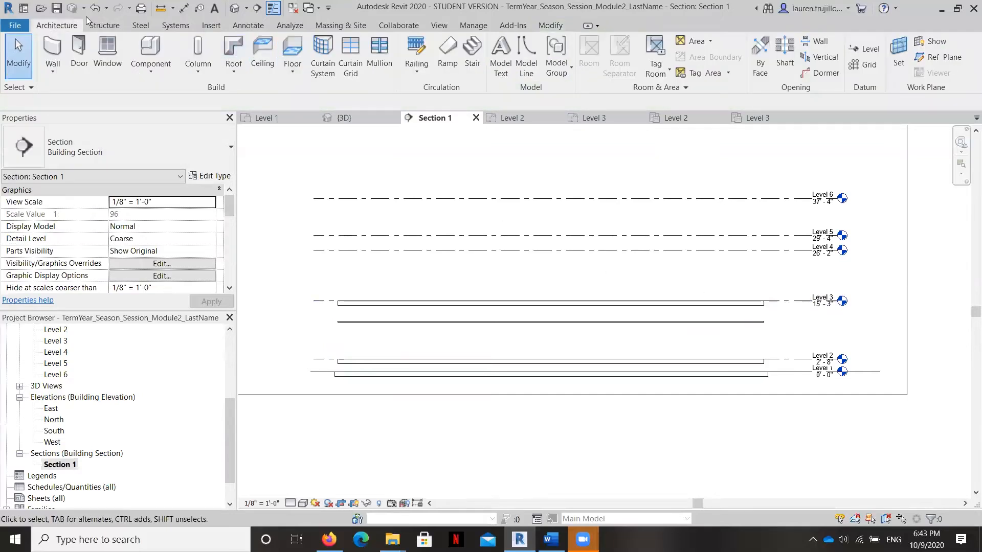
Measure the clearance from Level 2 to the underside of the Level 3 floor with an aligned dimension, without placing it.
{"action": "left_click", "coordinate": [247, 25]}
{"action": "left_click", "coordinate": [52, 51]}
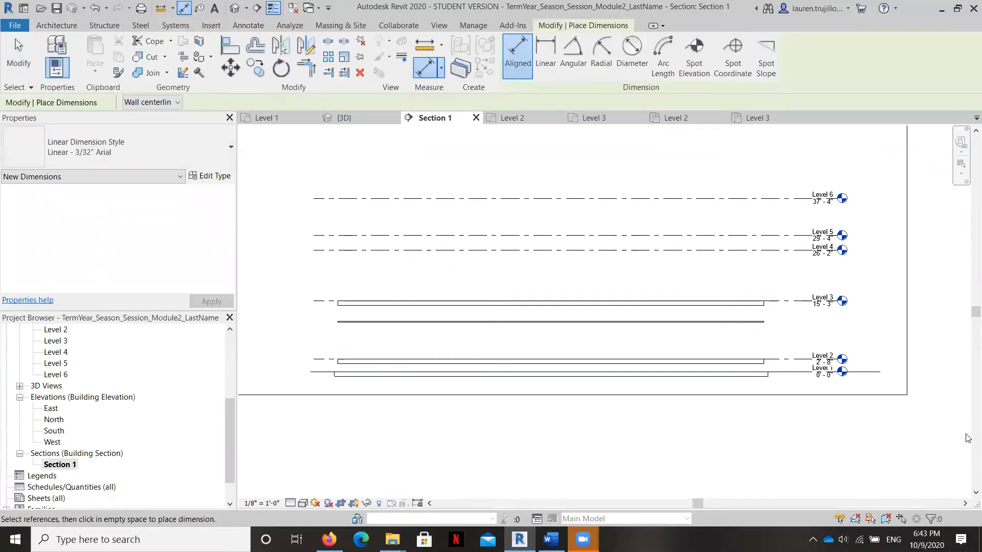
{"action": "left_click", "coordinate": [753, 353]}
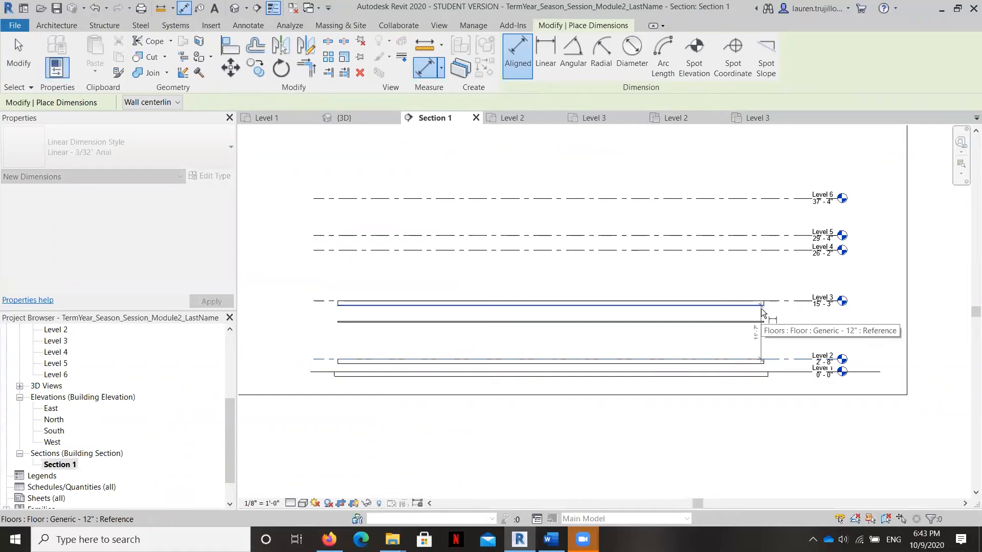
{"action": "scroll", "coordinate": [760, 309], "scroll_direction": "up", "scroll_amount": 2}
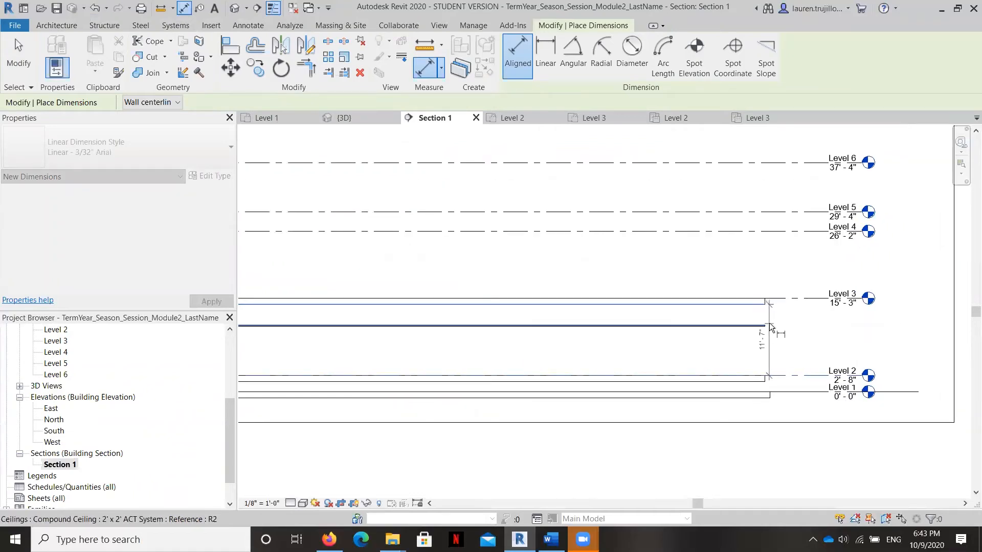
{"action": "scroll", "coordinate": [762, 311], "scroll_direction": "down", "scroll_amount": 1}
{"action": "key", "text": "Escape"}
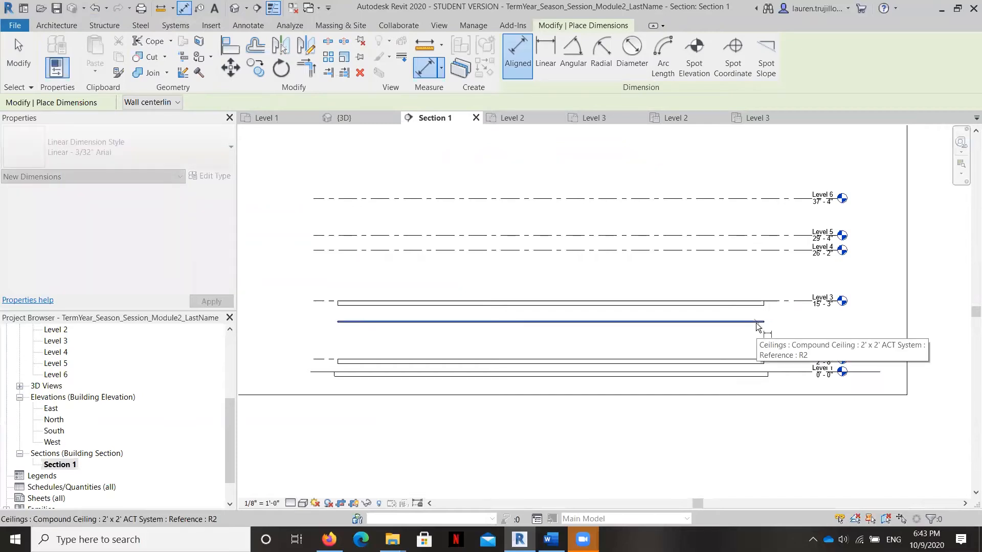
{"action": "left_click", "coordinate": [757, 322]}
{"action": "key", "text": "Escape"}
{"action": "key", "text": "Escape"}
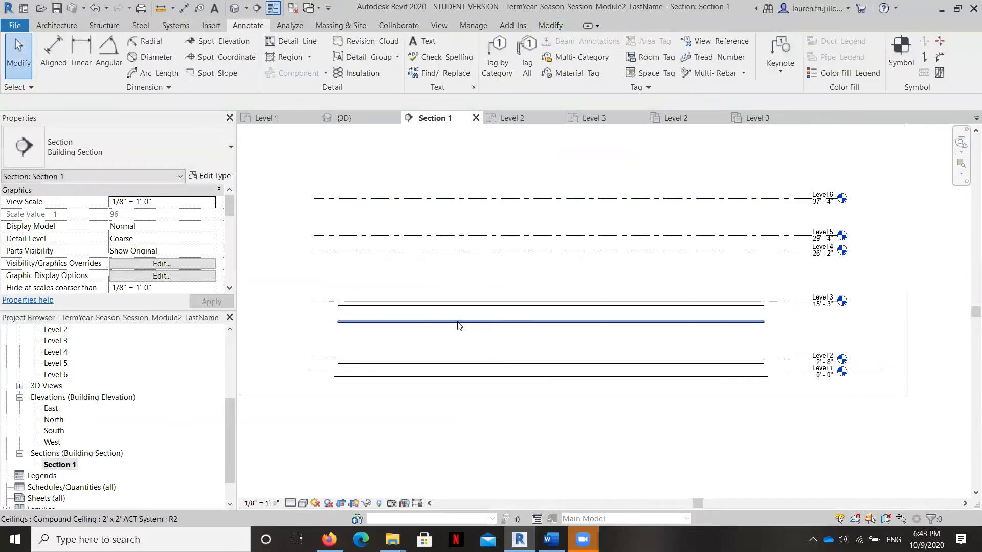
Set the Level 2 ceiling's height offset from level to 10' 0".
{"action": "left_click", "coordinate": [459, 322]}
{"action": "left_click", "coordinate": [114, 213]}
{"action": "key", "text": "BackSpace"}
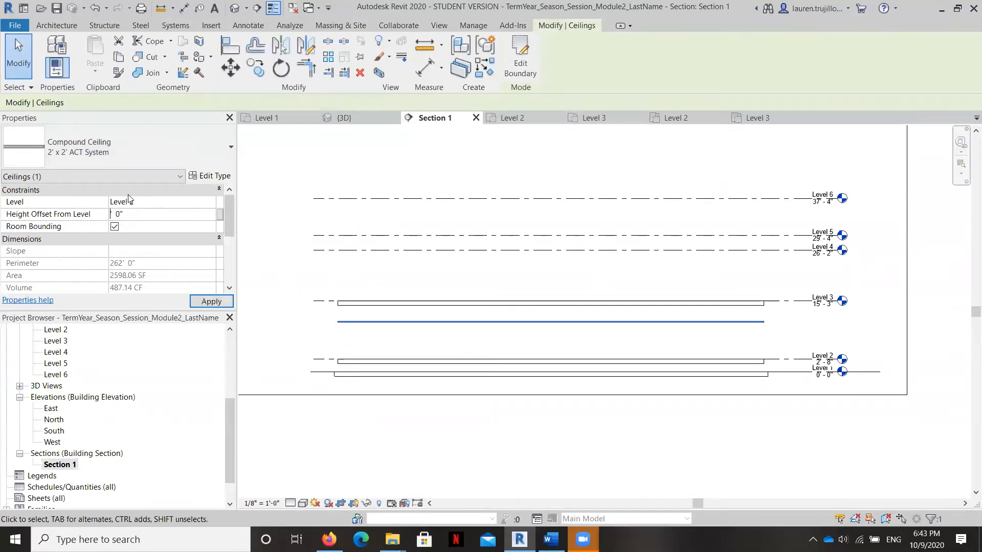
{"action": "type", "text": "10"}
{"action": "left_click", "coordinate": [210, 302]}
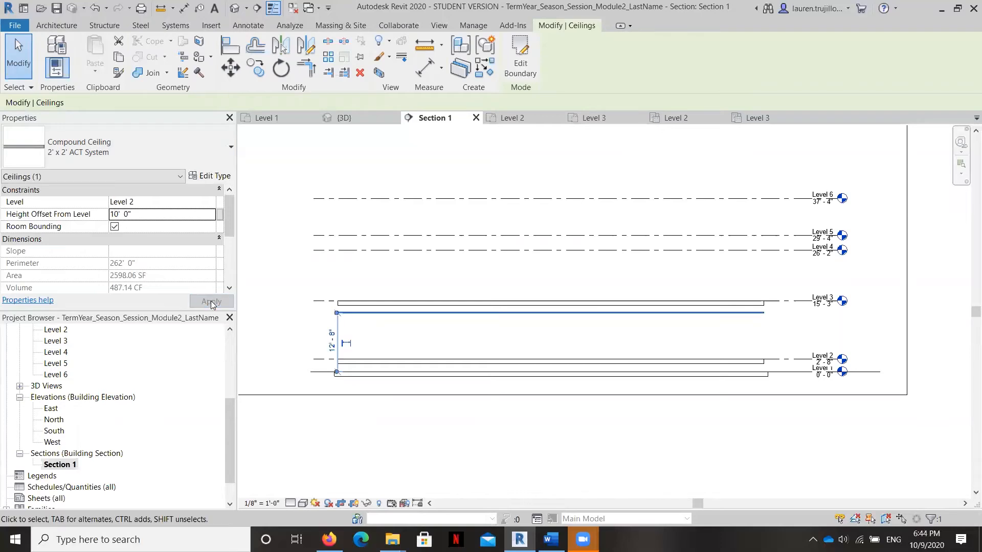
{"action": "left_click", "coordinate": [813, 277]}
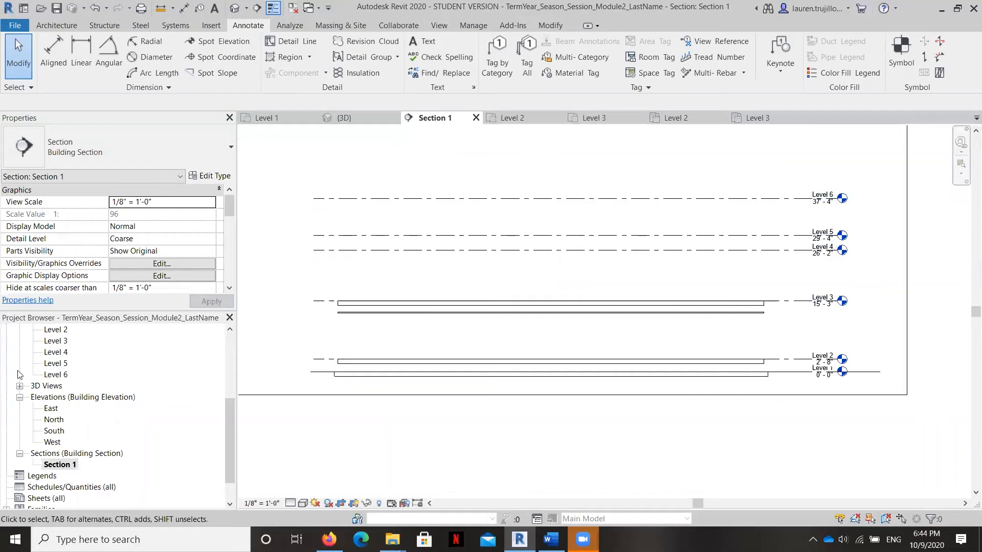
Look at the Level 3 ceiling plan and return to Section 1 to compare the levels.
{"action": "scroll", "coordinate": [59, 385], "scroll_direction": "up", "scroll_amount": 2}
{"action": "double_click", "coordinate": [57, 397]}
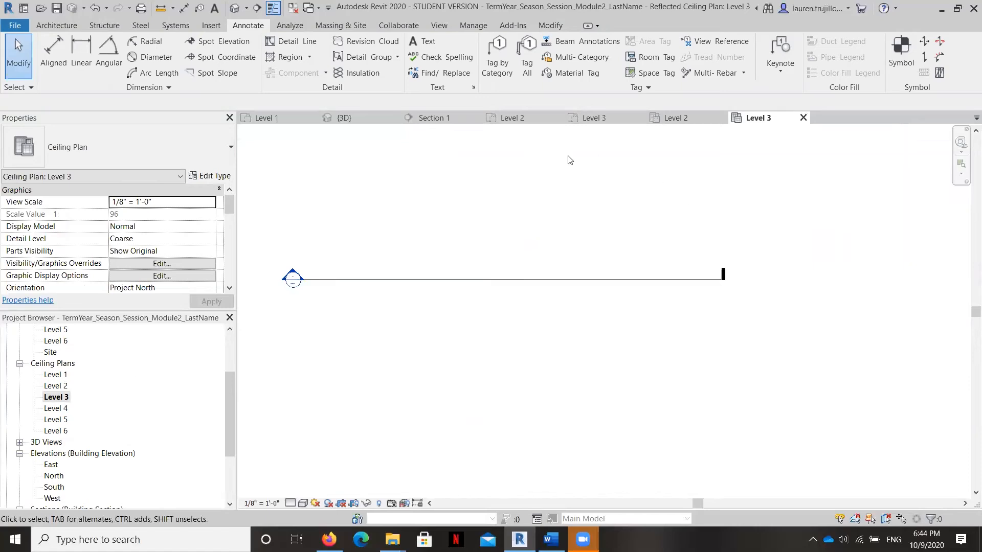
{"action": "scroll", "coordinate": [72, 396], "scroll_direction": "down", "scroll_amount": 3}
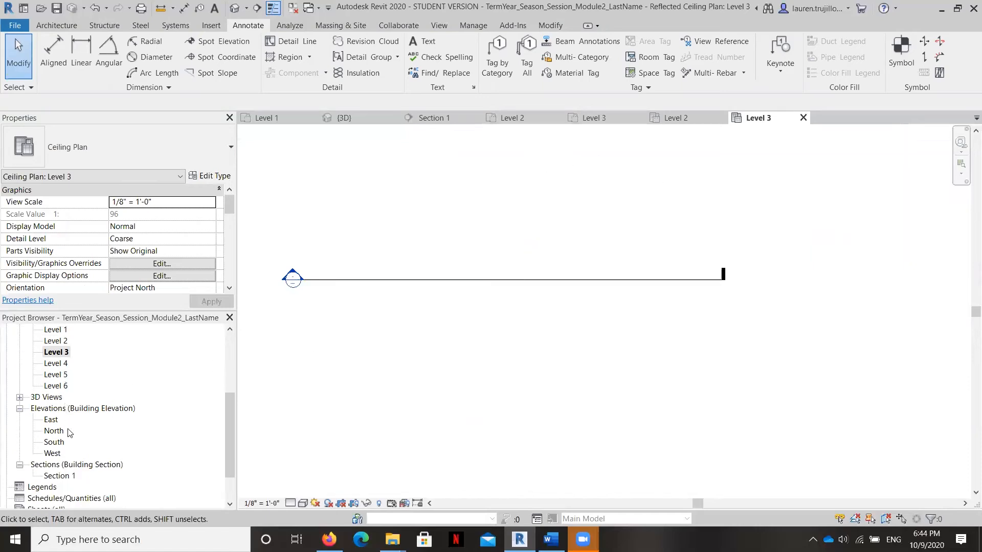
{"action": "left_click", "coordinate": [69, 443]}
{"action": "double_click", "coordinate": [68, 443]}
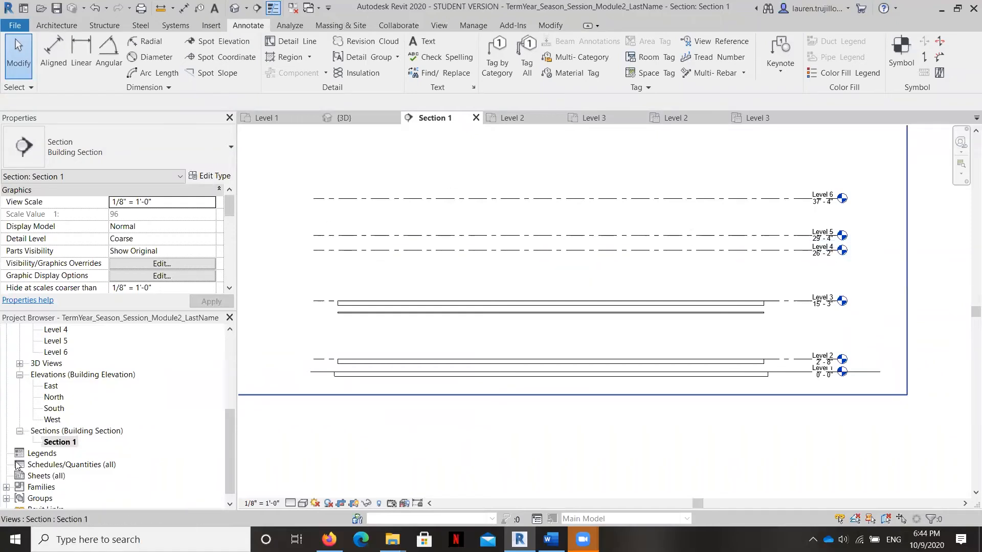
Open the Level 3 ceiling plan and set its underlay's base level to Level 2.
{"action": "scroll", "coordinate": [46, 417], "scroll_direction": "up", "scroll_amount": 2}
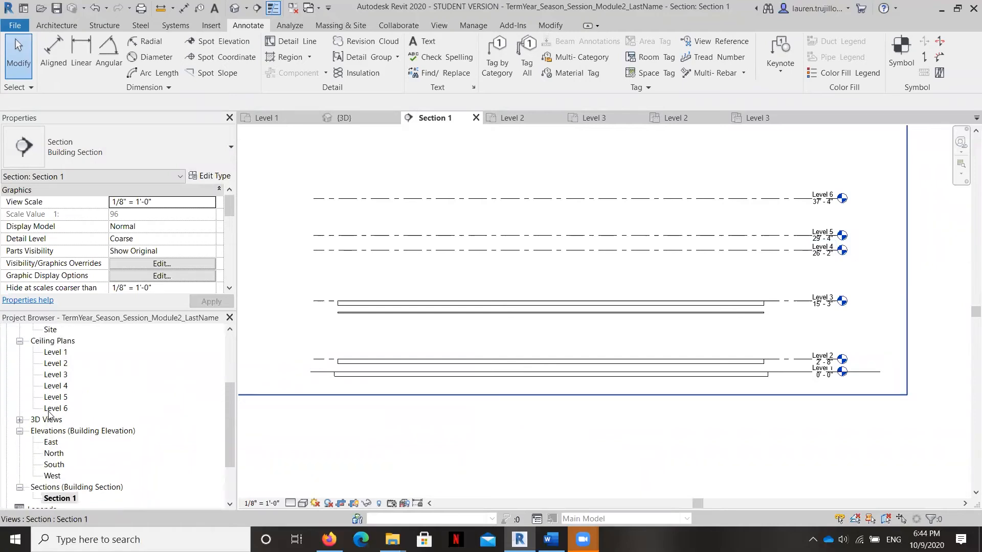
{"action": "double_click", "coordinate": [57, 374]}
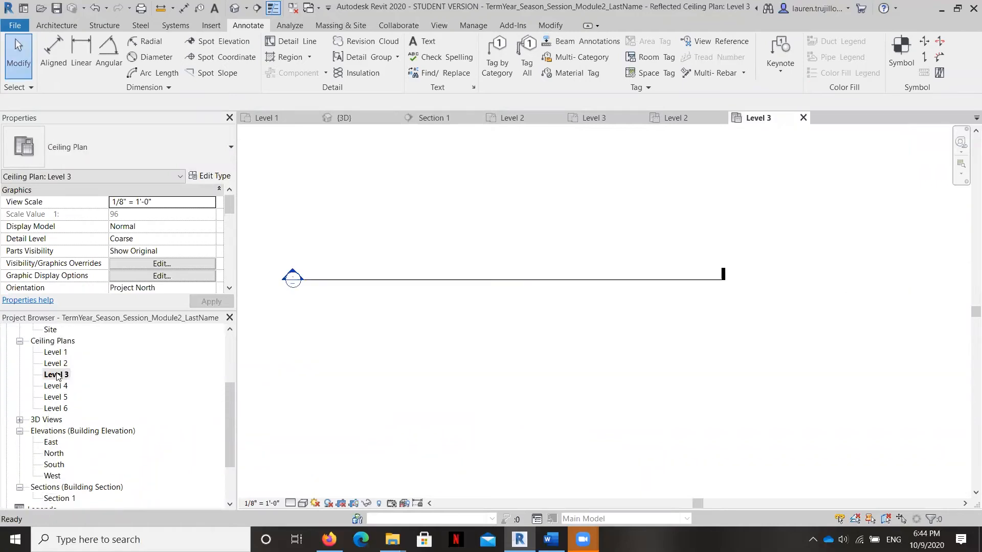
{"action": "scroll", "coordinate": [486, 455], "scroll_direction": "down", "scroll_amount": 1}
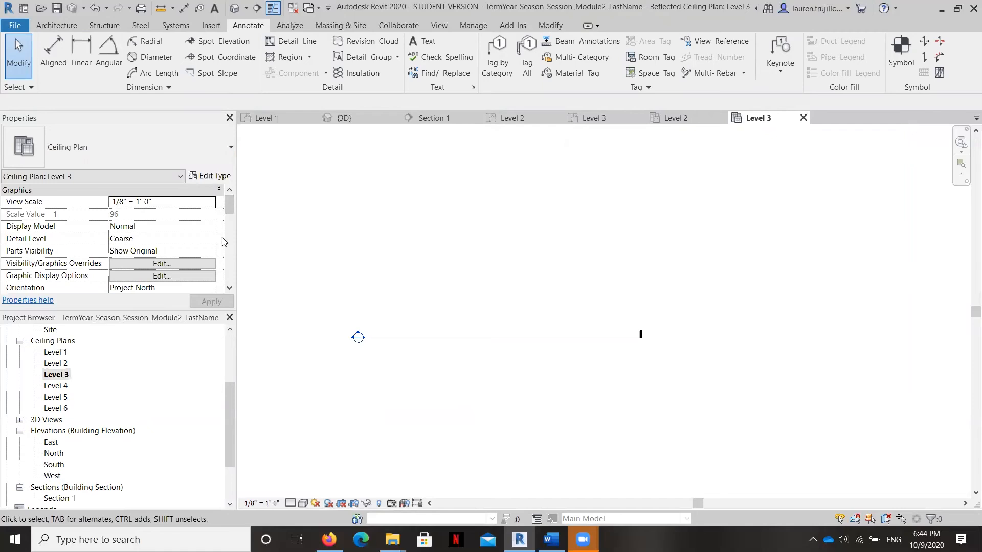
{"action": "left_click_drag", "start_coordinate": [229, 290], "coordinate": [229, 290]}
{"action": "left_click", "coordinate": [194, 239]}
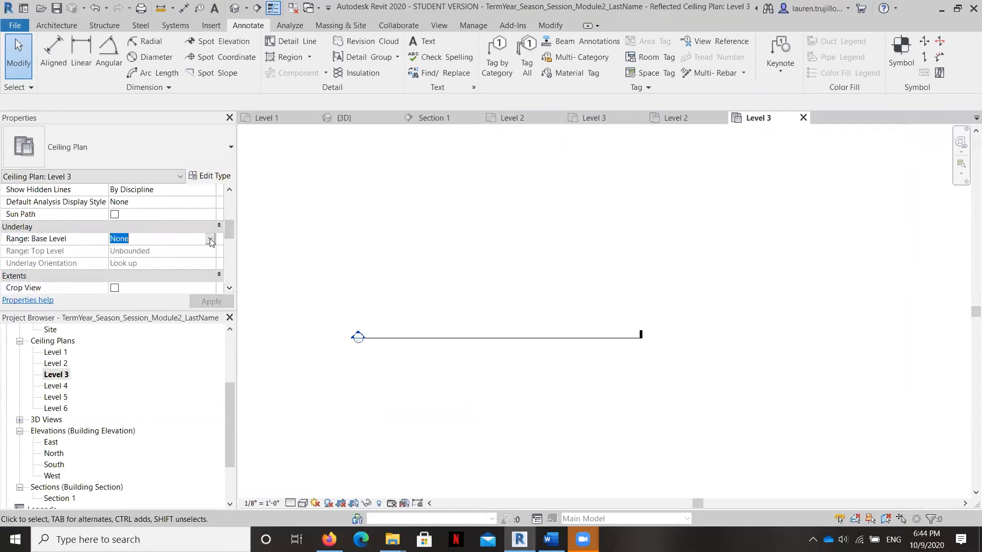
{"action": "left_click", "coordinate": [210, 239]}
{"action": "left_click", "coordinate": [122, 271]}
{"action": "left_click", "coordinate": [211, 301]}
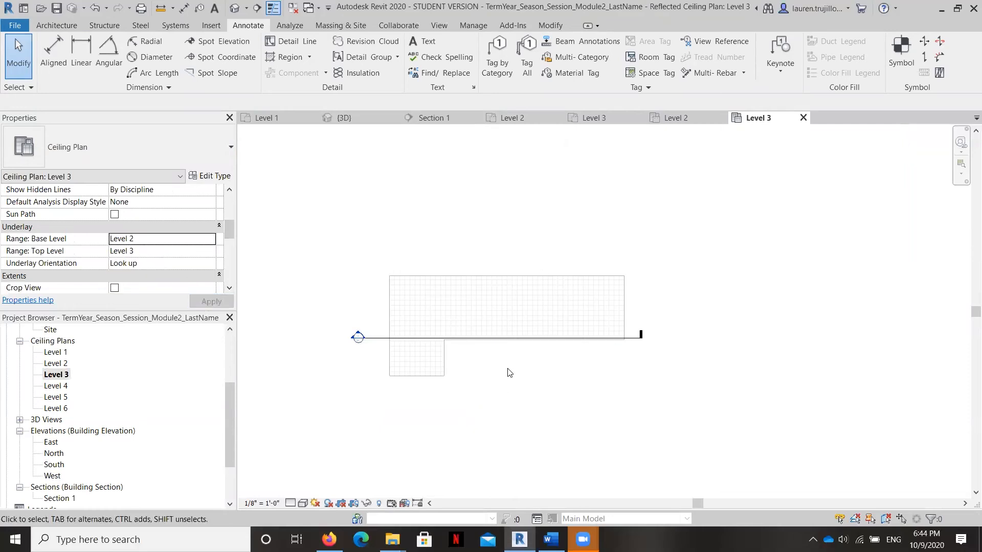
Start a sketched ceiling on Level 3 and pick the six edges of the underlaid Level 2 ceiling as its boundary lines.
{"action": "left_click", "coordinate": [69, 25]}
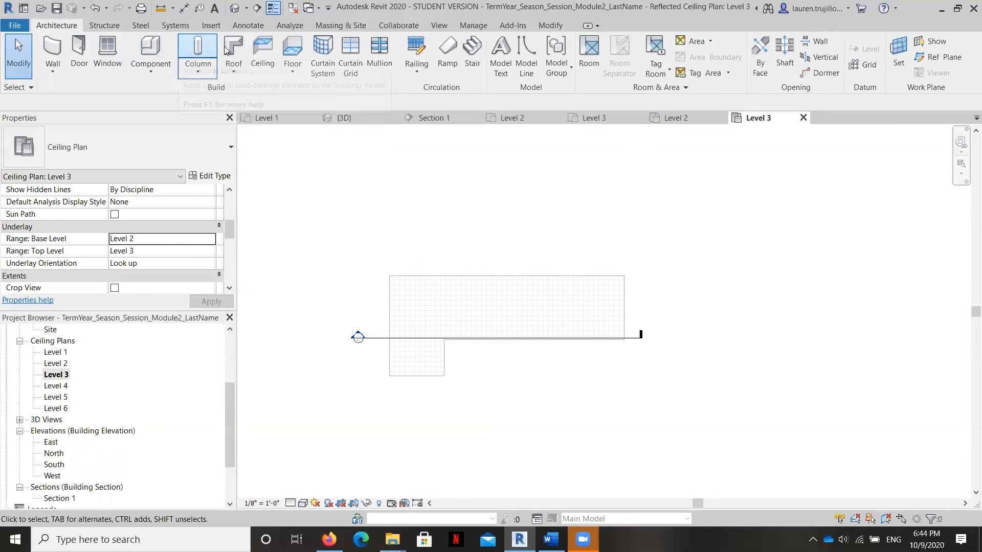
{"action": "left_click", "coordinate": [261, 47]}
{"action": "left_click", "coordinate": [555, 56]}
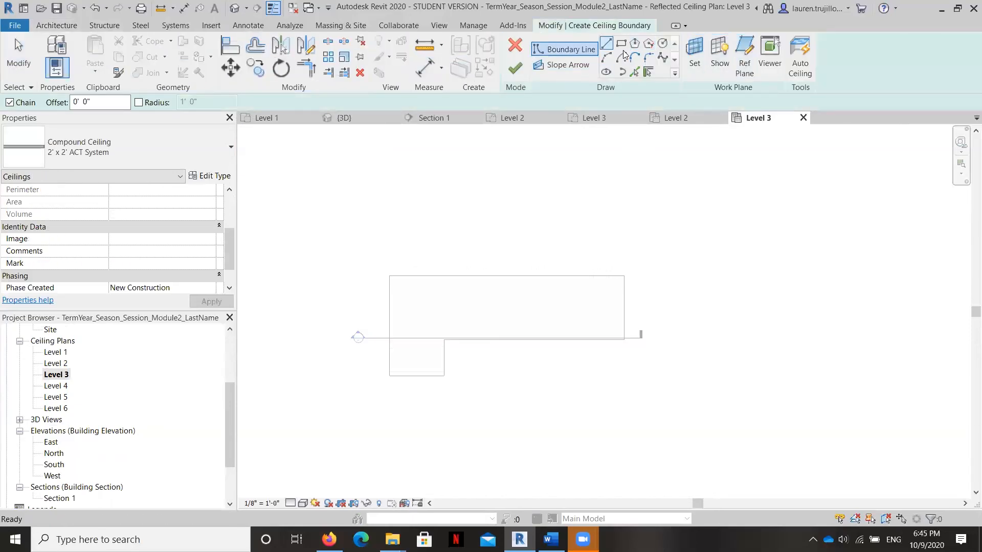
{"action": "left_click", "coordinate": [634, 72]}
{"action": "left_click", "coordinate": [501, 279]}
{"action": "left_click", "coordinate": [394, 312]}
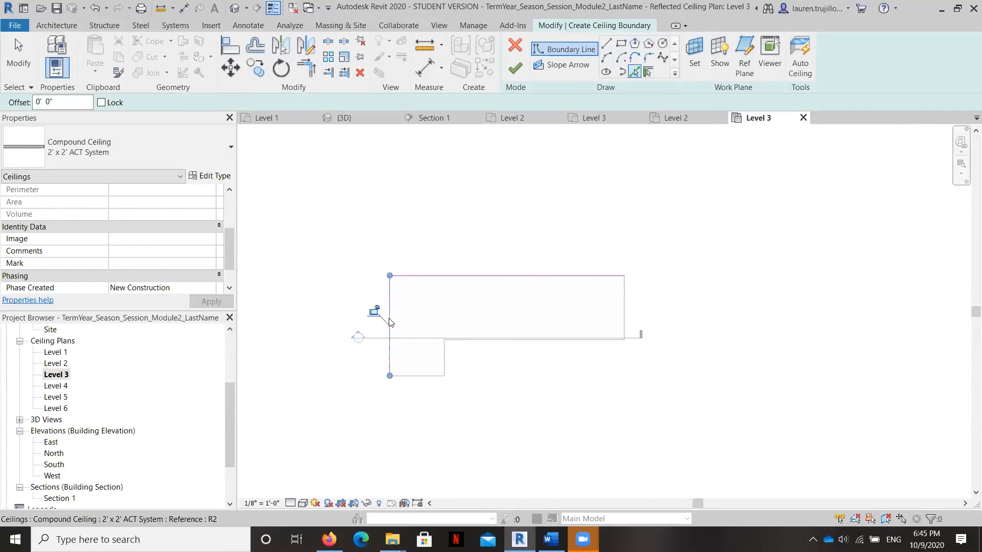
{"action": "left_click", "coordinate": [415, 376]}
{"action": "left_click", "coordinate": [443, 362]}
{"action": "left_click", "coordinate": [516, 340]}
{"action": "left_click", "coordinate": [628, 310]}
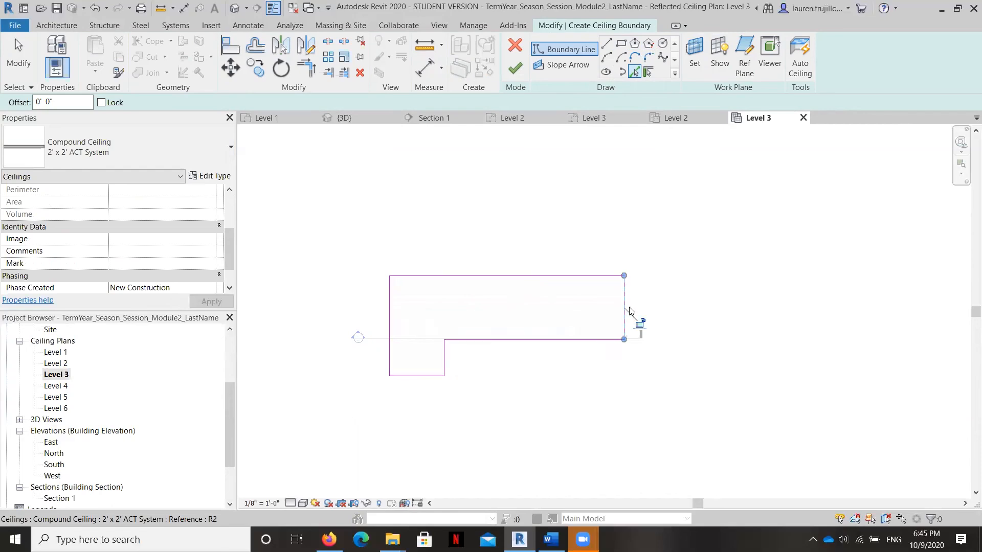
Set the ceiling's type to GWB on Mtl. Stud and its height offset from level to 10' 0", and finish the sketch.
{"action": "left_click", "coordinate": [226, 151]}
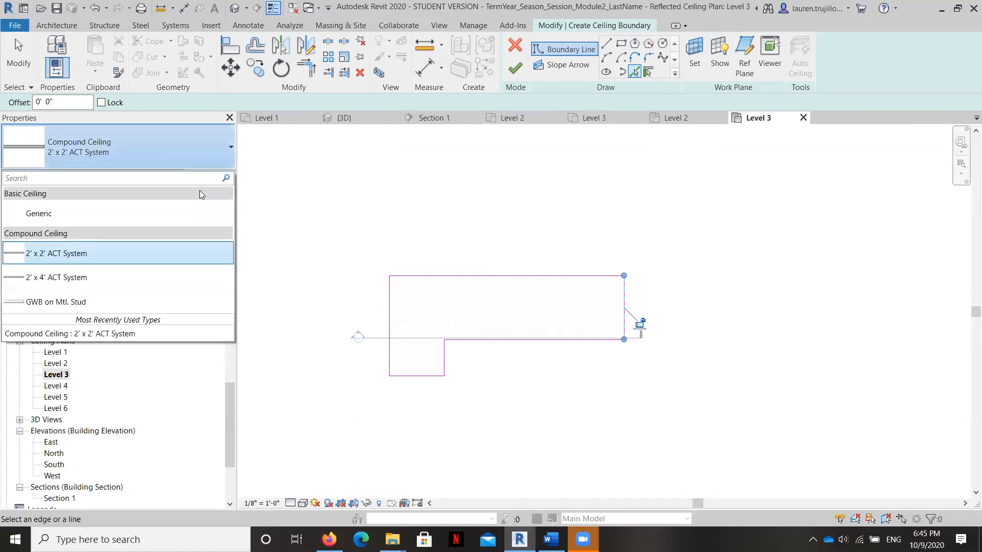
{"action": "left_click", "coordinate": [90, 305]}
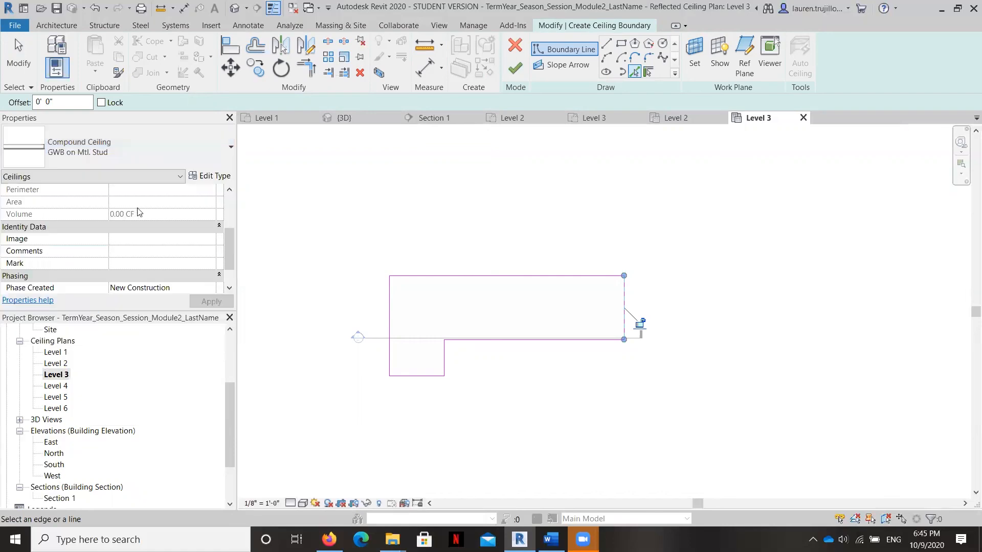
{"action": "scroll", "coordinate": [141, 220], "scroll_direction": "up", "scroll_amount": 2}
{"action": "left_click", "coordinate": [115, 215]}
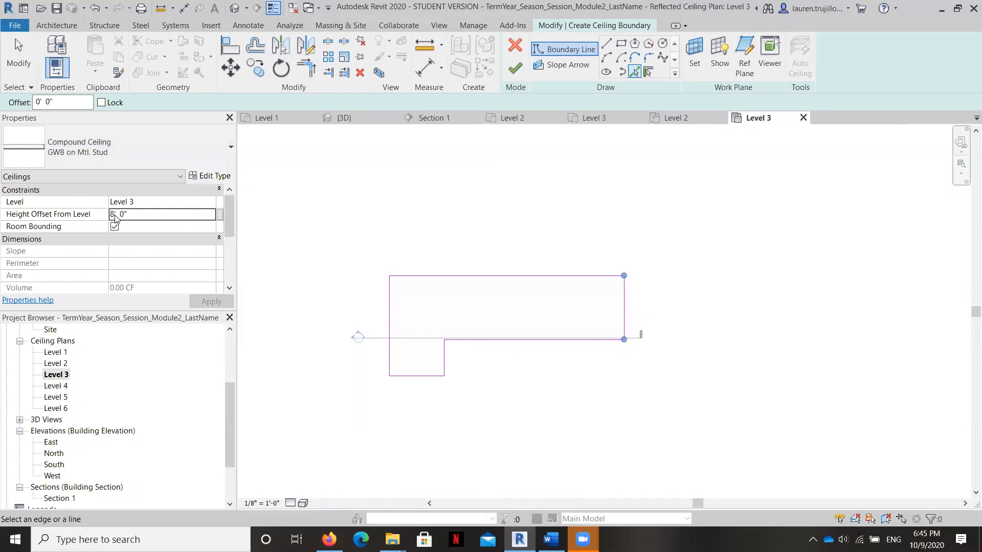
{"action": "key", "text": "BackSpace"}
{"action": "type", "text": "10"}
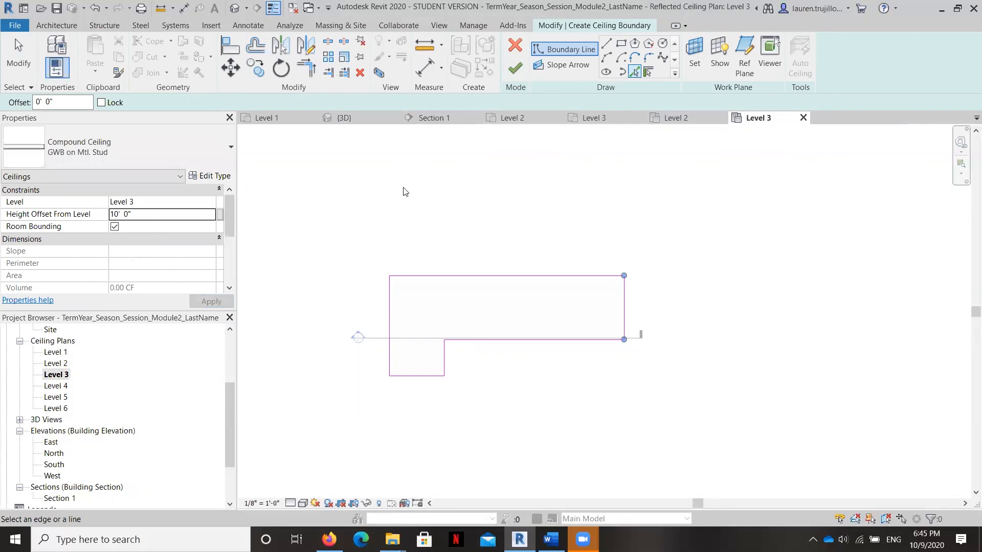
{"action": "left_click", "coordinate": [513, 68]}
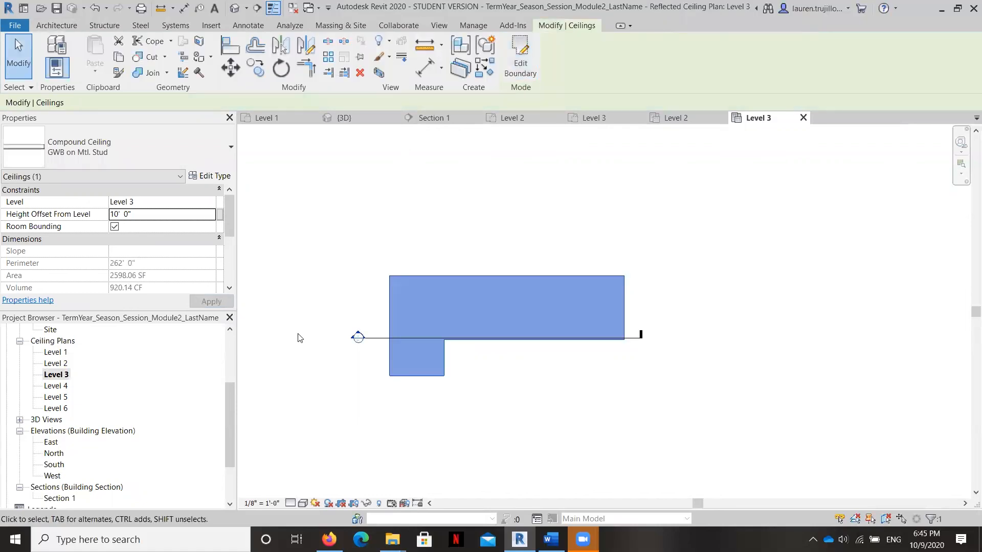
Check the new ceiling in Section 1 and in the 3D view, selecting the Level 2 and Level 3 ceilings to compare them.
{"action": "scroll", "coordinate": [136, 411], "scroll_direction": "down", "scroll_amount": 2}
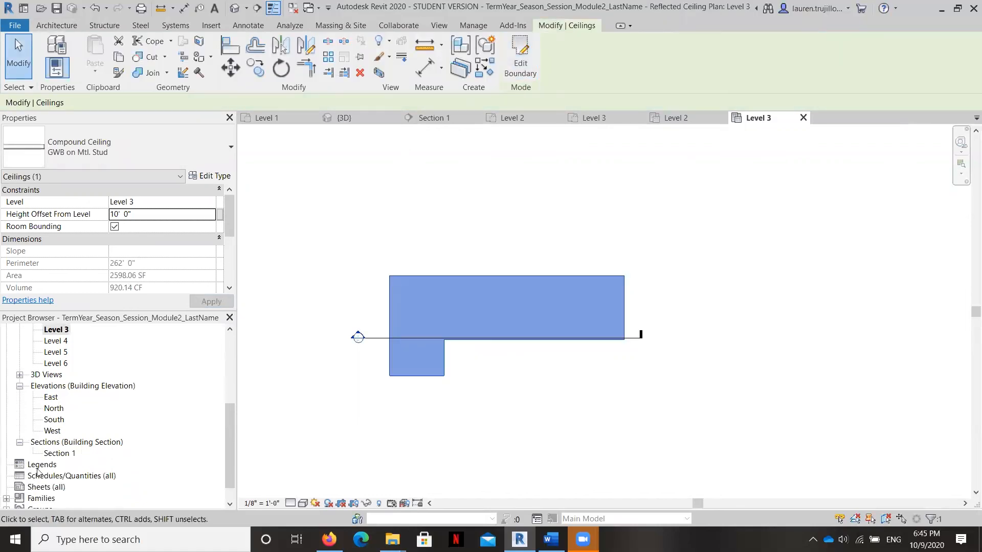
{"action": "double_click", "coordinate": [53, 454]}
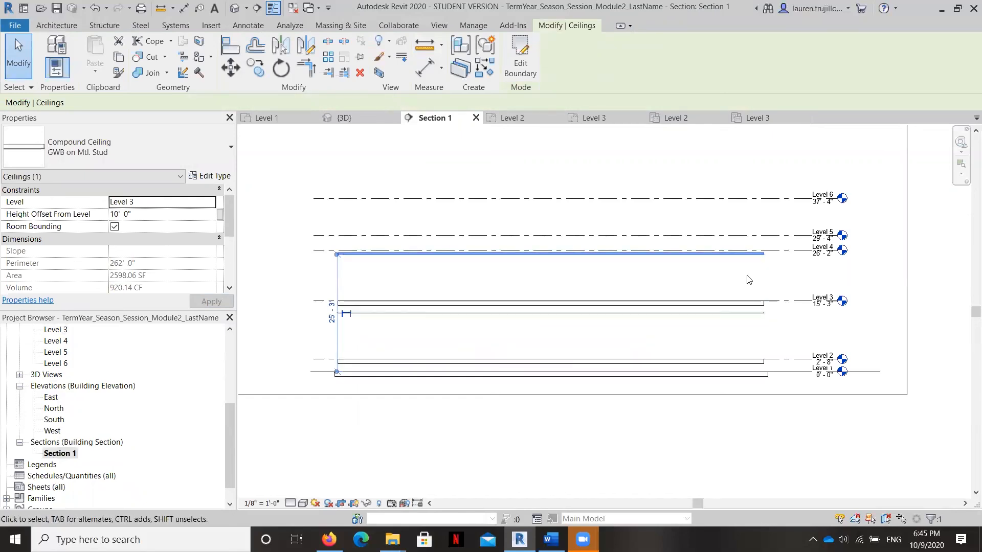
{"action": "left_click", "coordinate": [438, 25]}
{"action": "left_click", "coordinate": [362, 51]}
{"action": "scroll", "coordinate": [744, 444], "scroll_direction": "down", "scroll_amount": 2}
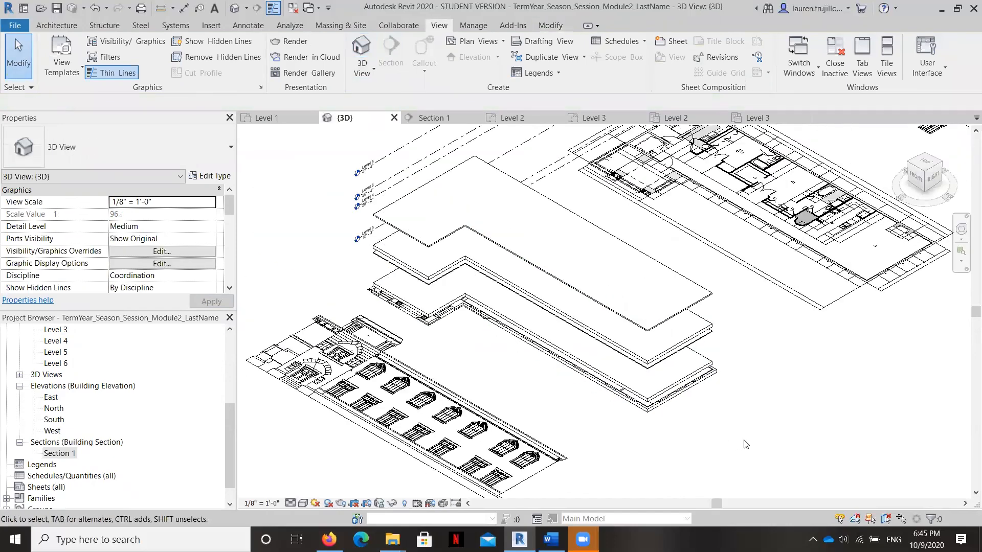
{"action": "scroll", "coordinate": [623, 255], "scroll_direction": "up", "scroll_amount": 1}
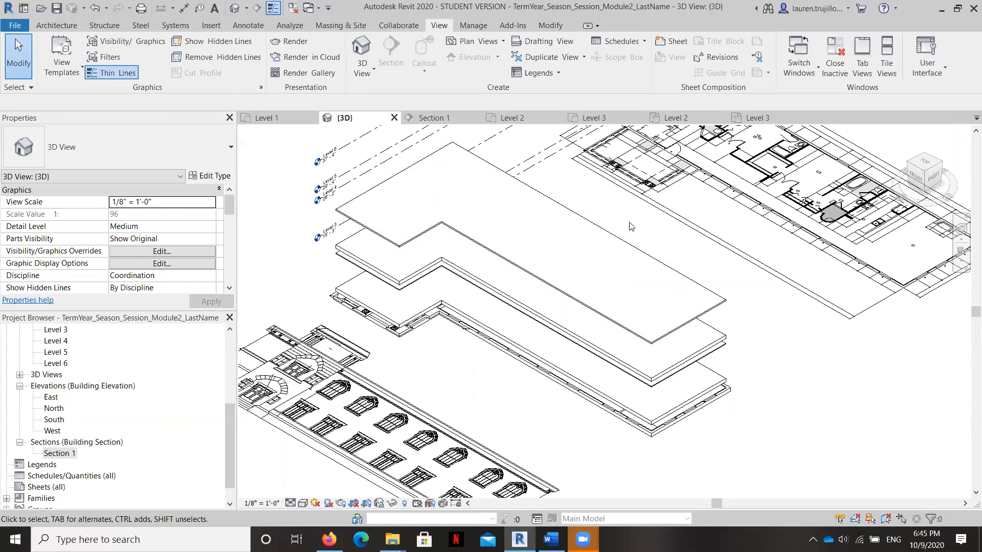
{"action": "left_click", "coordinate": [411, 284]}
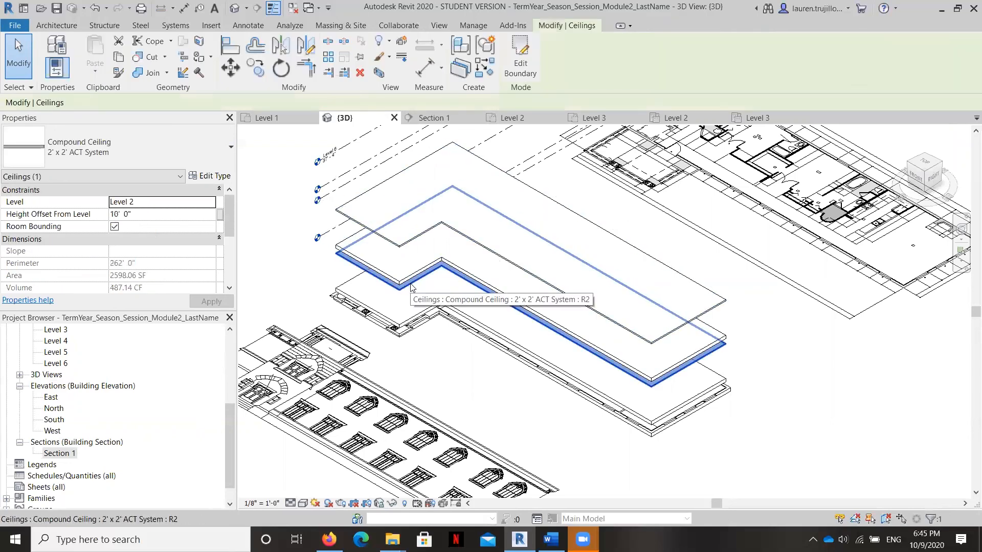
{"action": "left_click", "coordinate": [341, 211]}
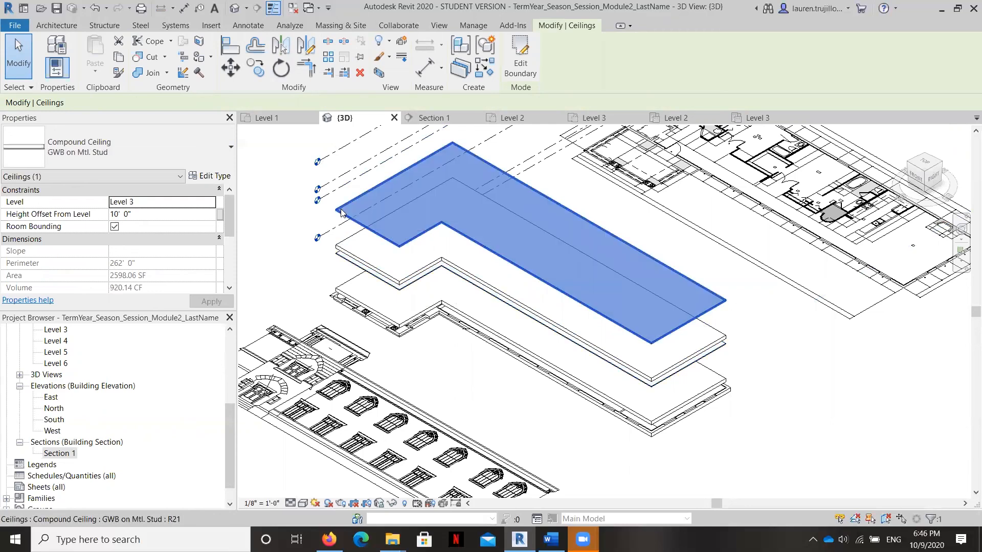